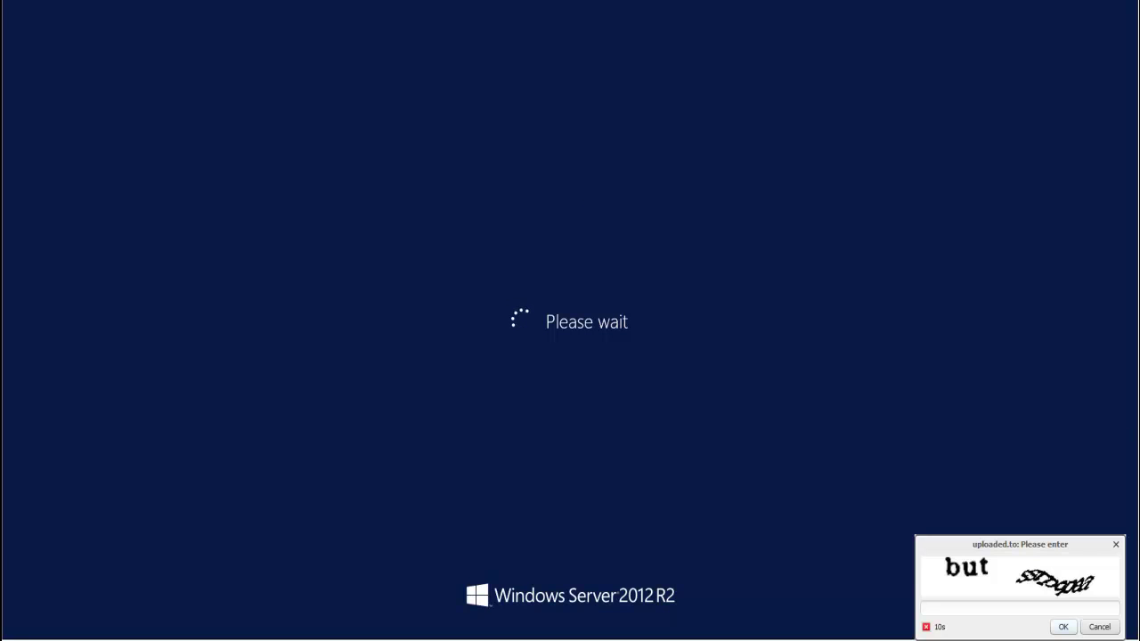
Dismiss the captcha prompt on the host computer and exit JDownloader
left_click(990, 640)
right_click(969, 597)
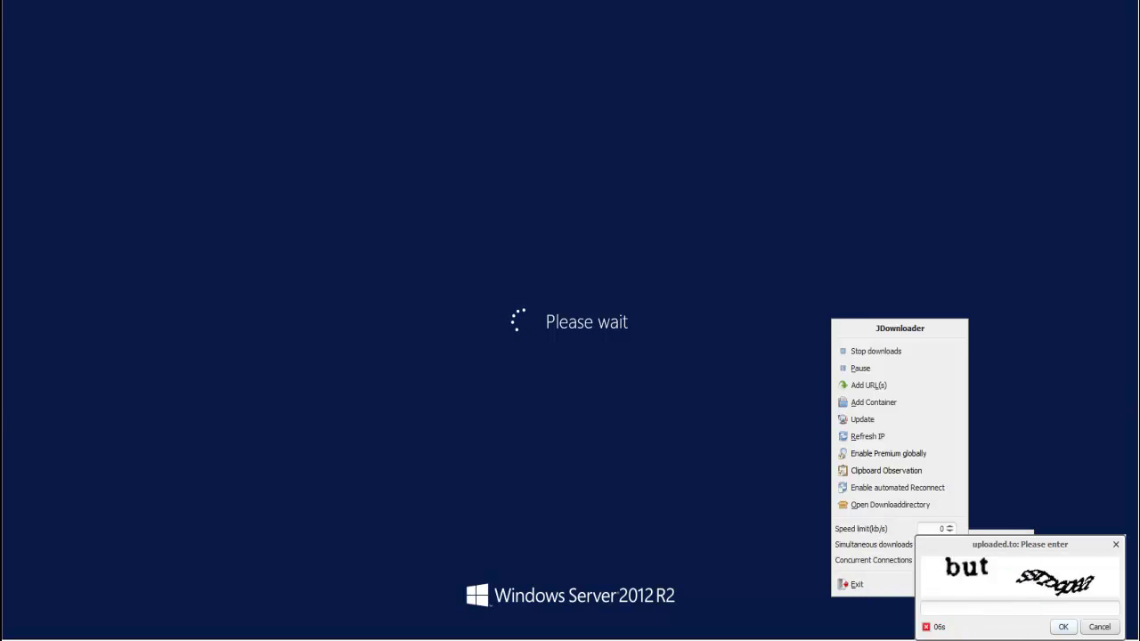
left_click(1060, 627)
right_click(969, 599)
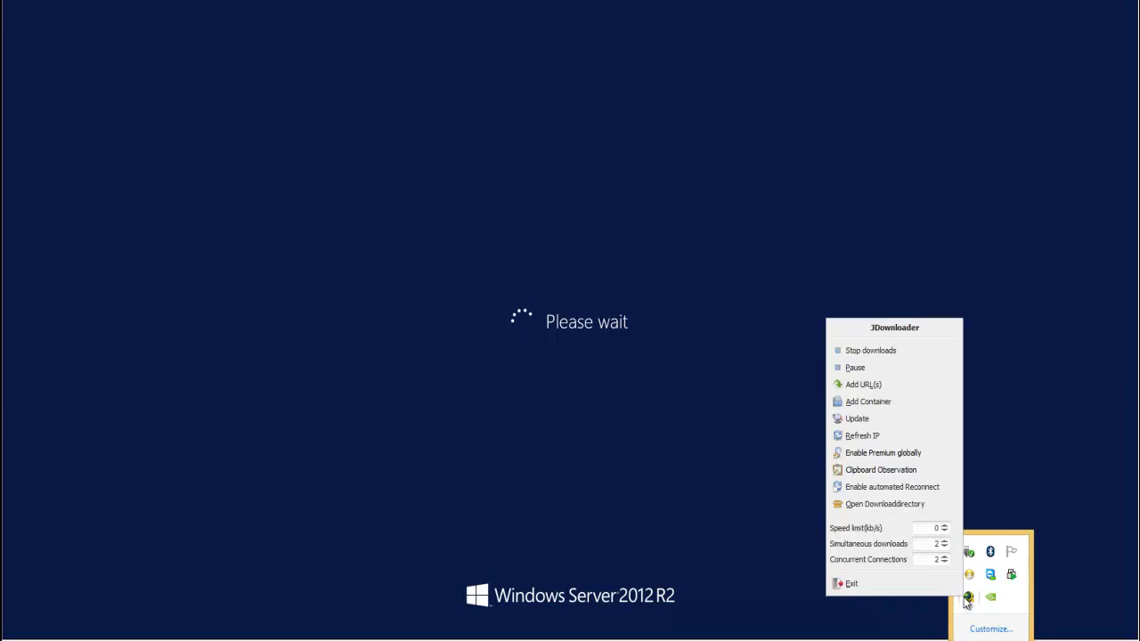
left_click(873, 586)
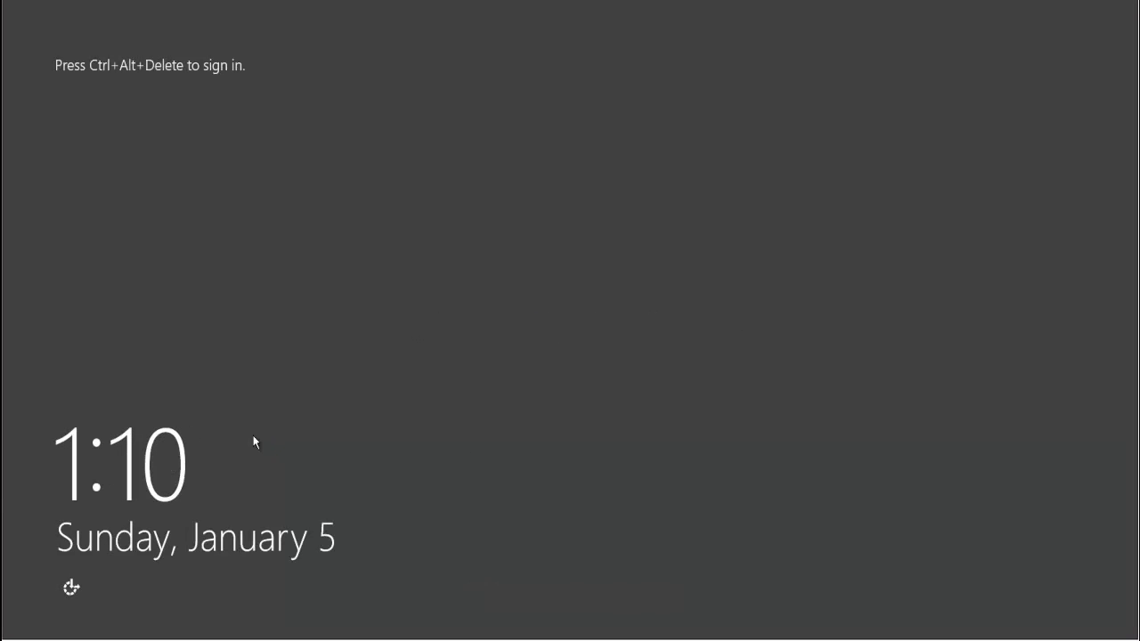
Sign in to the server as LAB\Administrator with the account password
key("ctrl+alt+Delete")
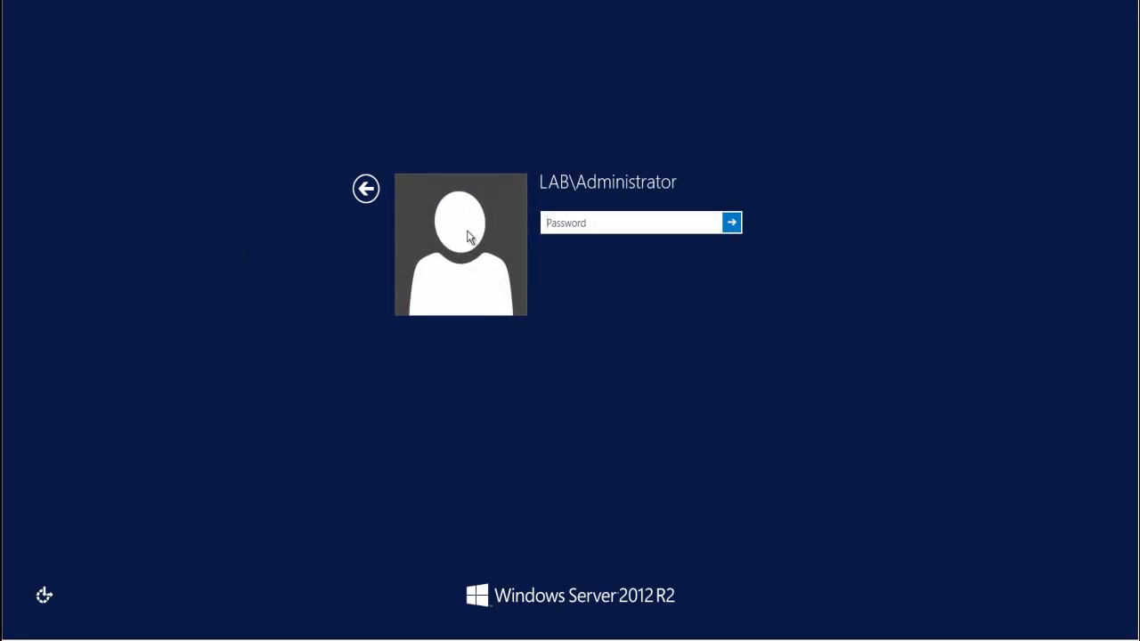
left_click(364, 191)
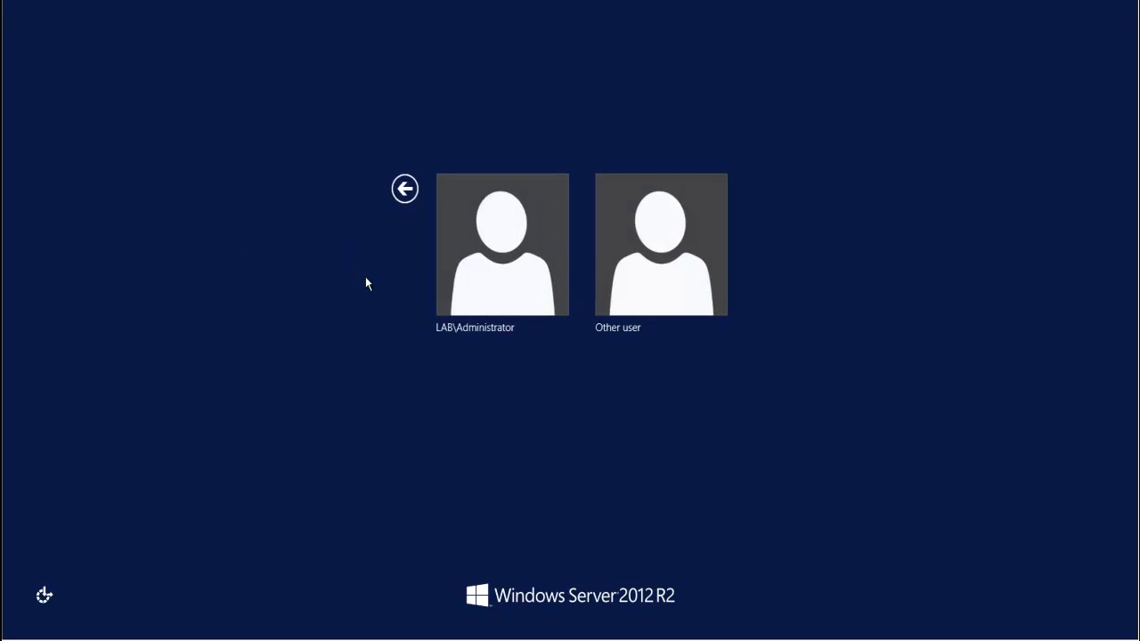
left_click(473, 247)
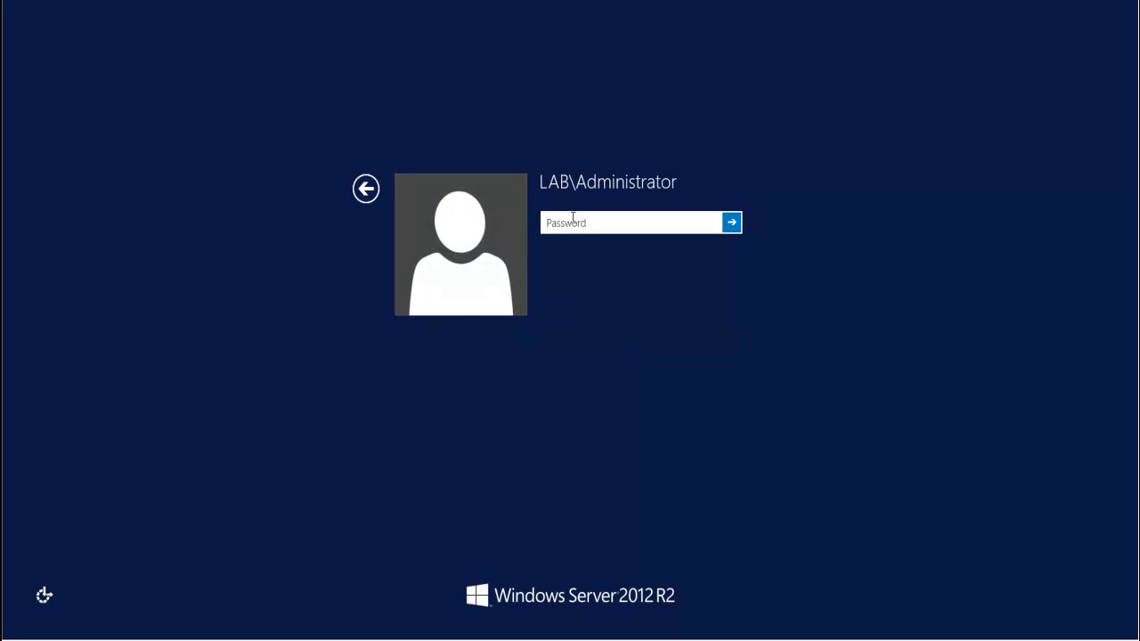
type("********")
key("Return")
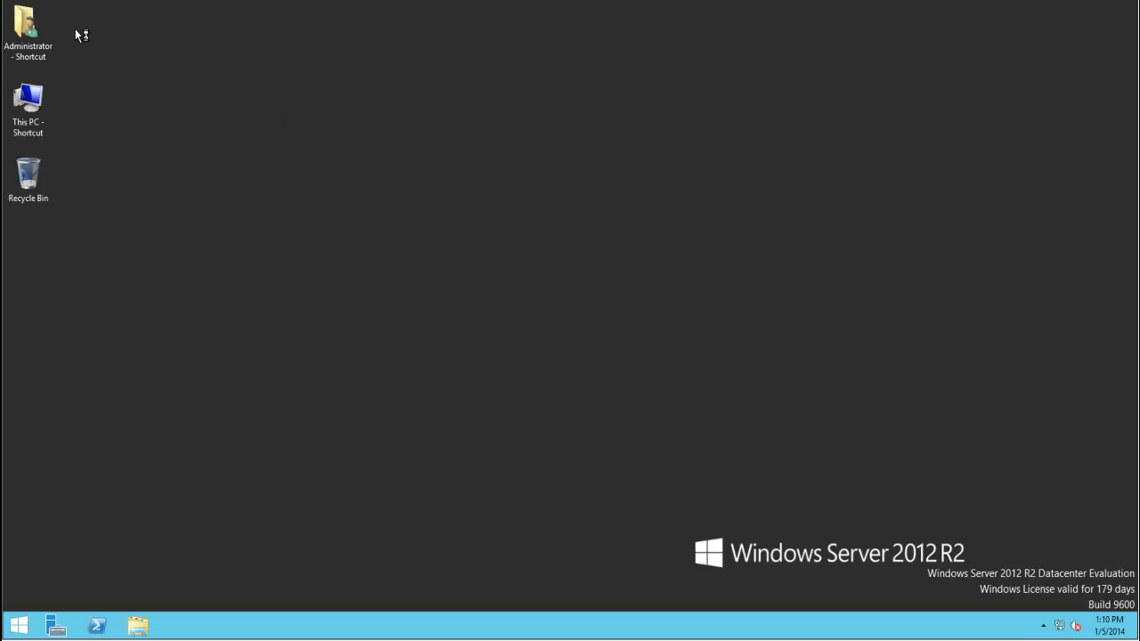
Pin Active Directory Users and Computers, Group Policy Management and DNS to the taskbar, and return to the desktop
left_click(19, 629)
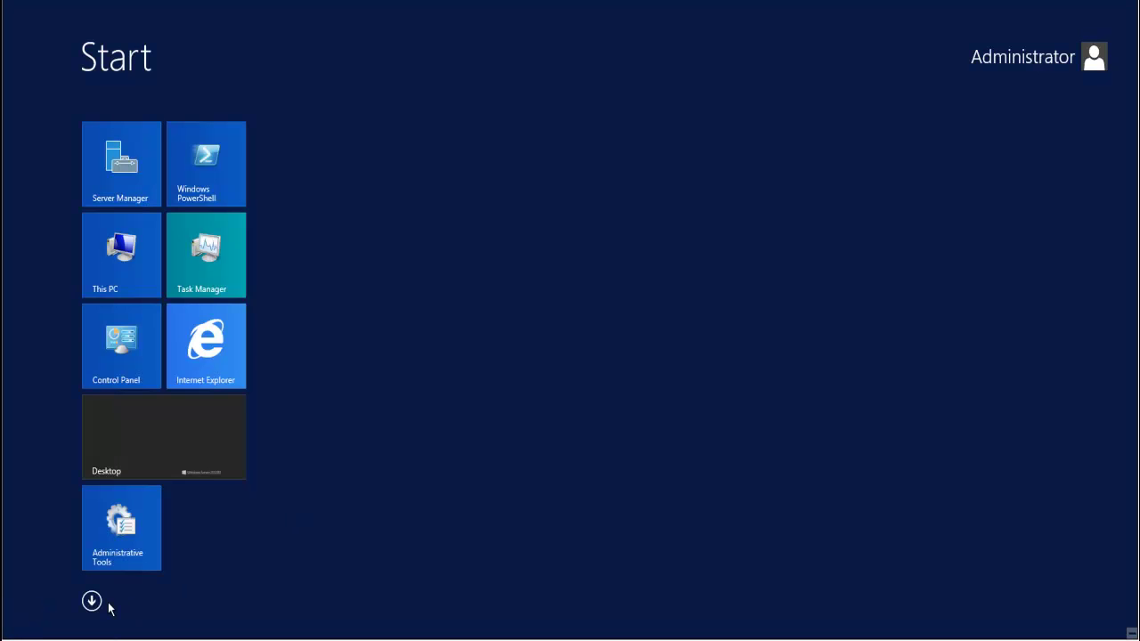
left_click(92, 601)
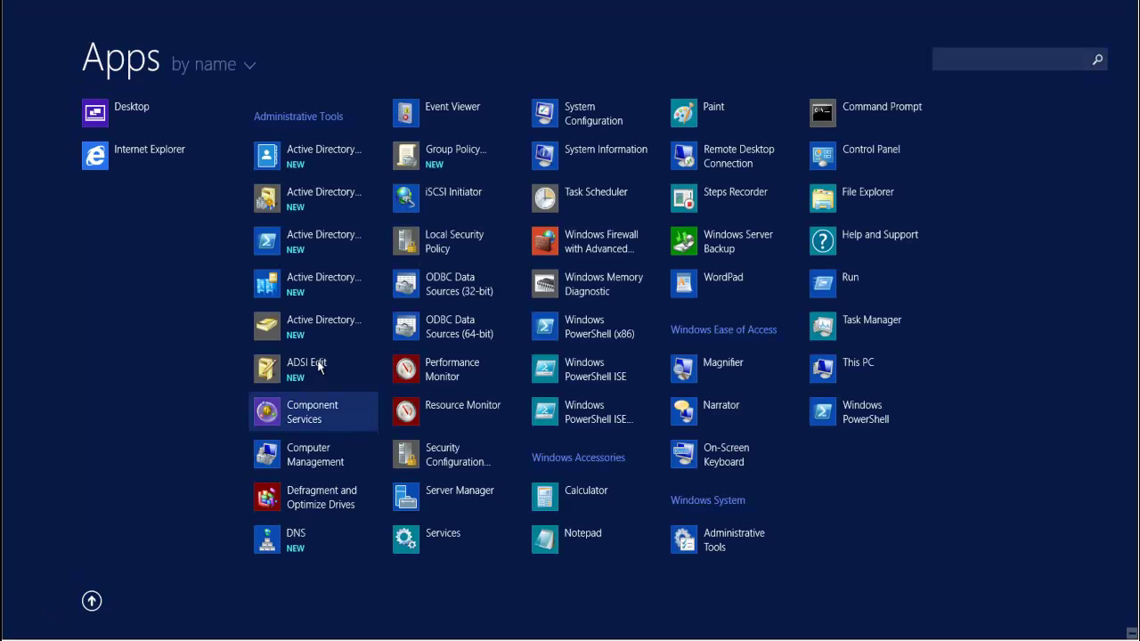
left_click(309, 204)
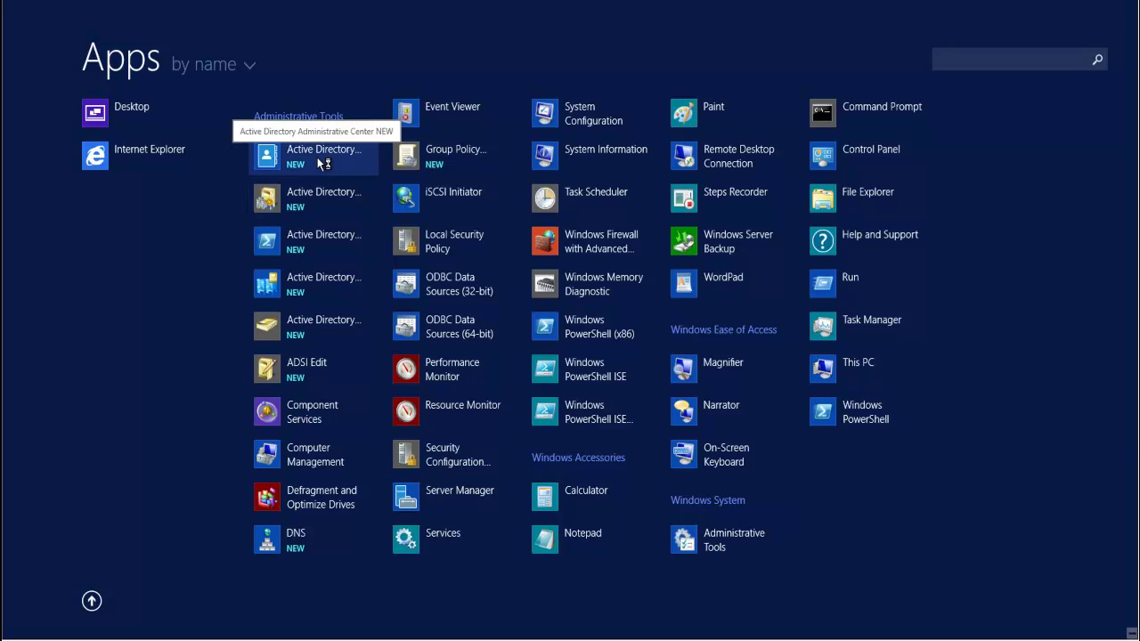
right_click(307, 321)
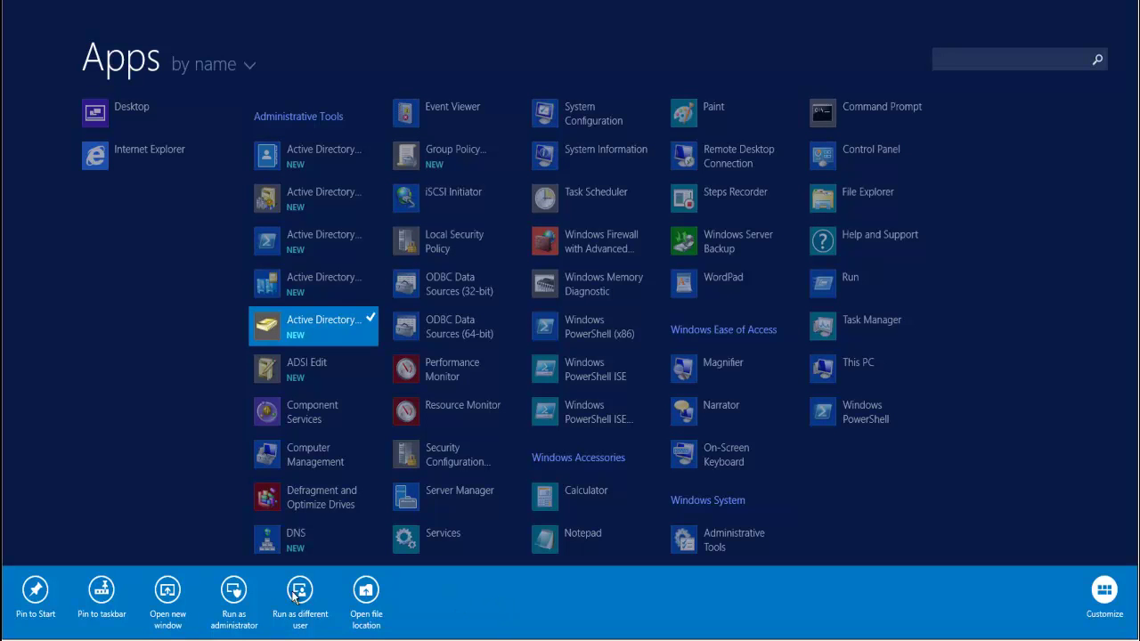
left_click(100, 602)
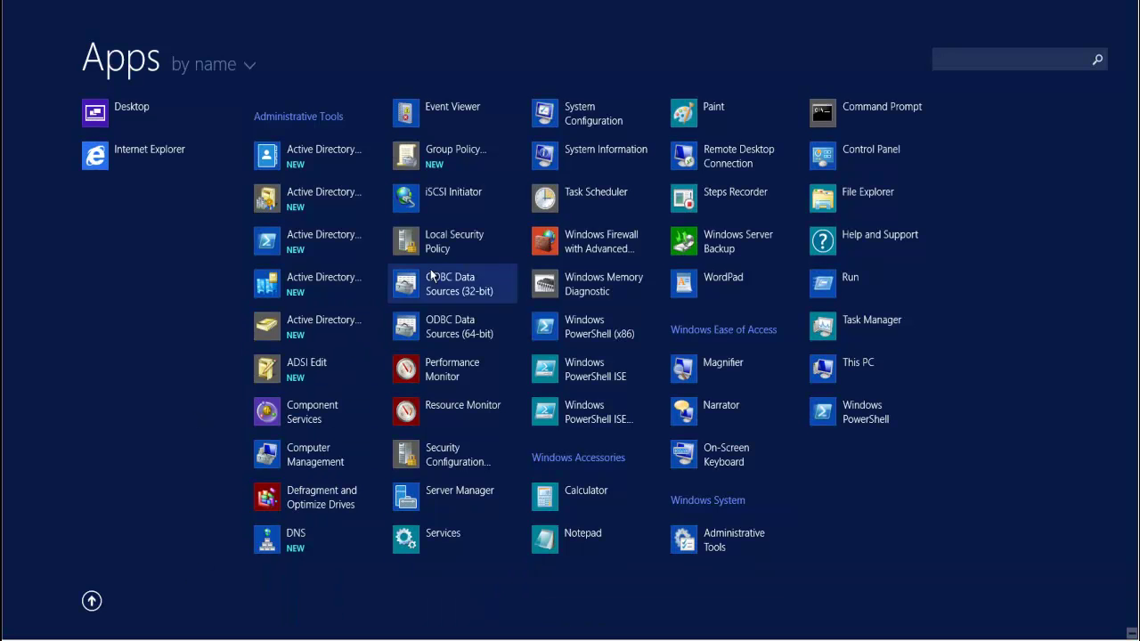
right_click(448, 154)
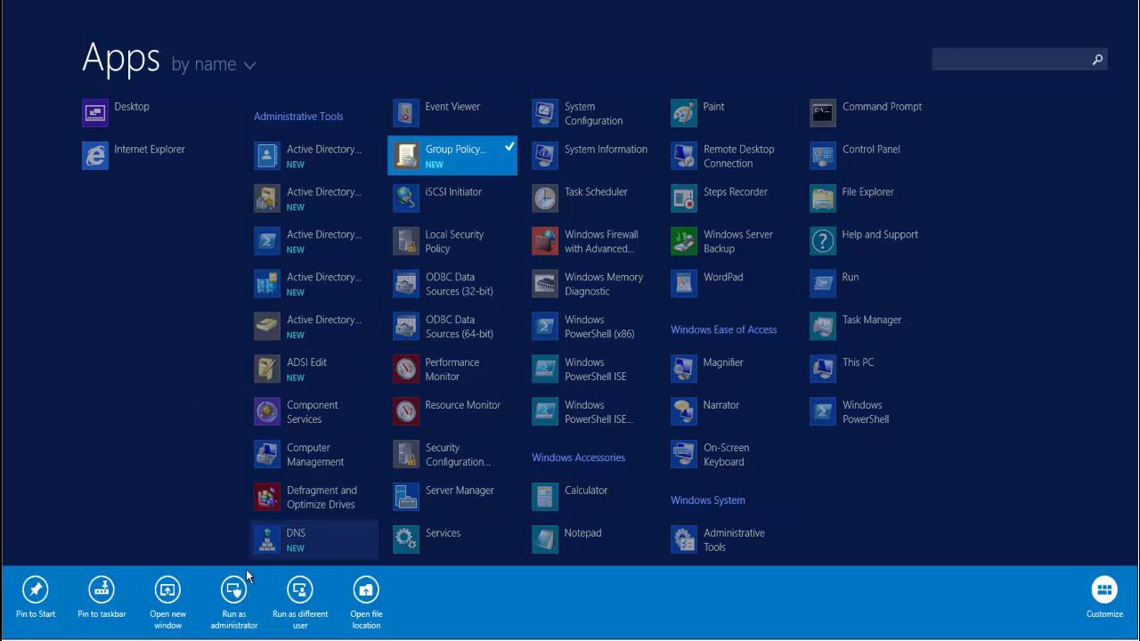
left_click(108, 589)
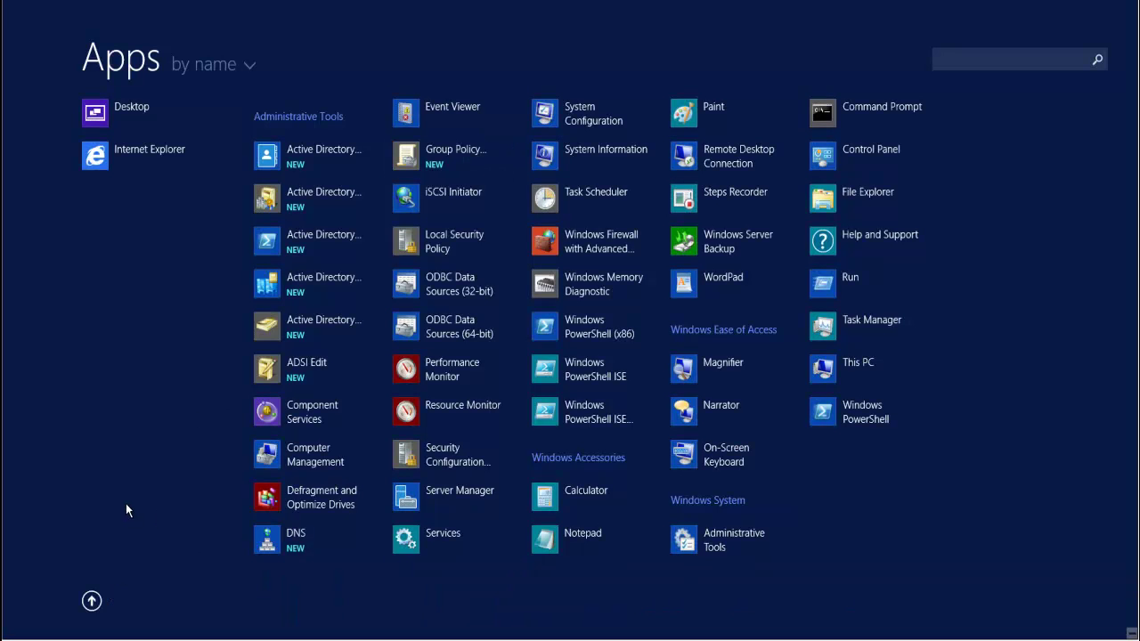
right_click(278, 536)
left_click(102, 591)
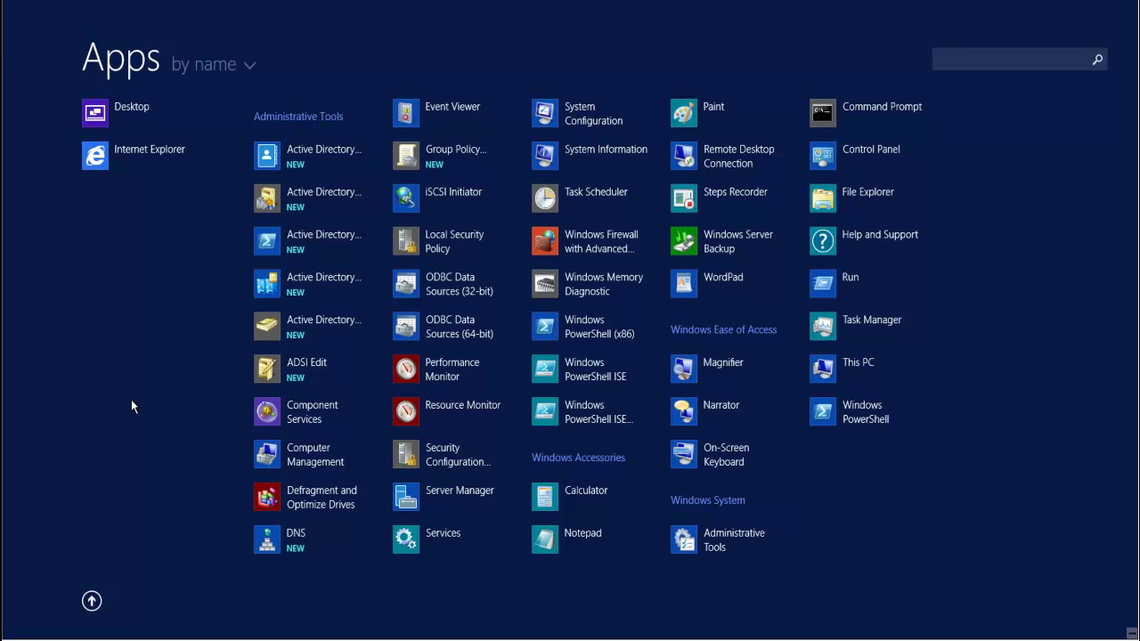
left_click(124, 113)
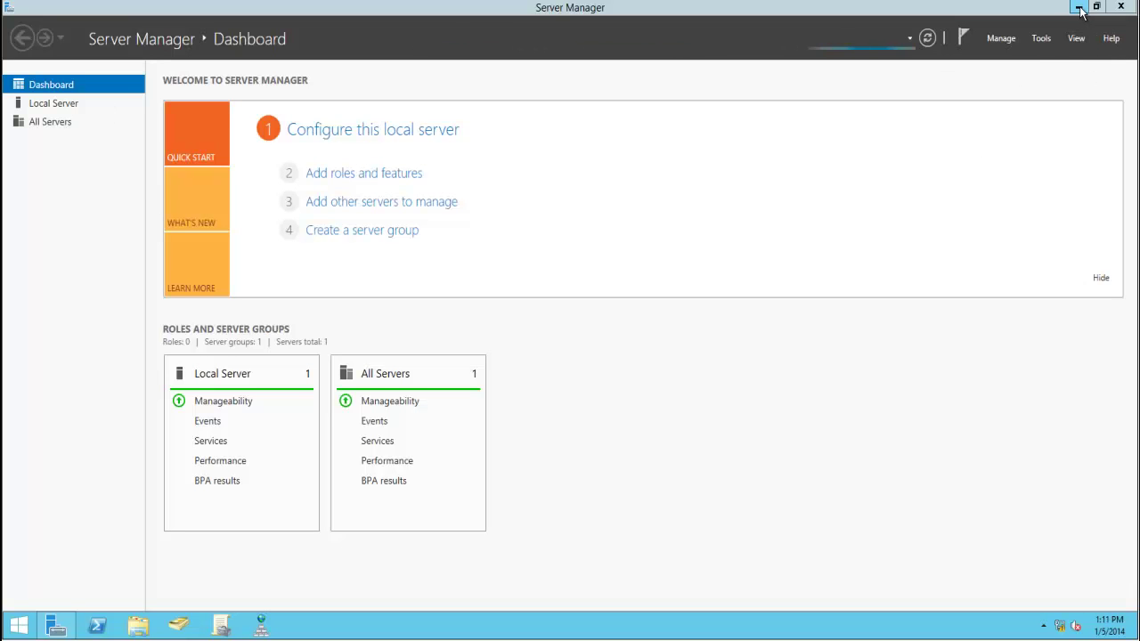
Review the Local Server, AD DS and DNS pages in Server Manager, and close it
left_click(58, 107)
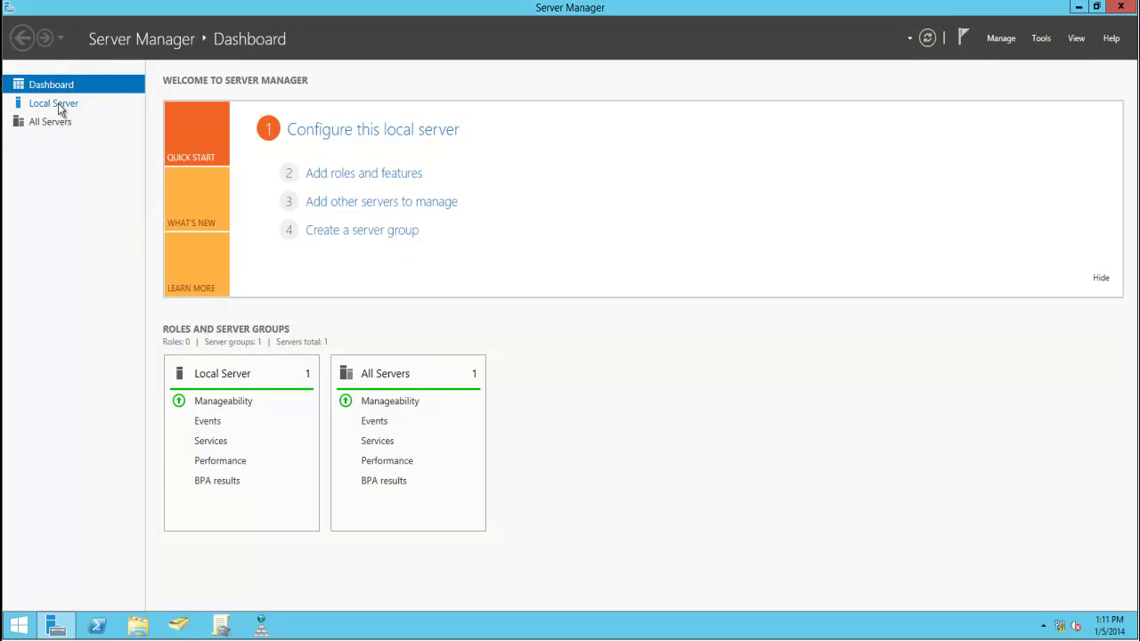
left_click(49, 102)
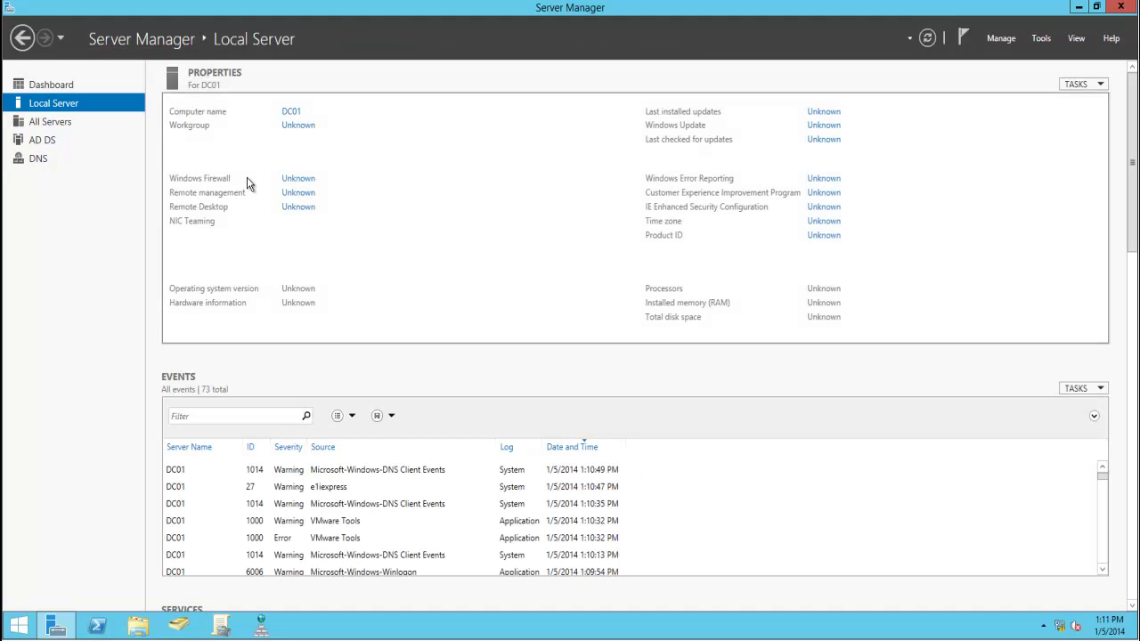
left_click(44, 141)
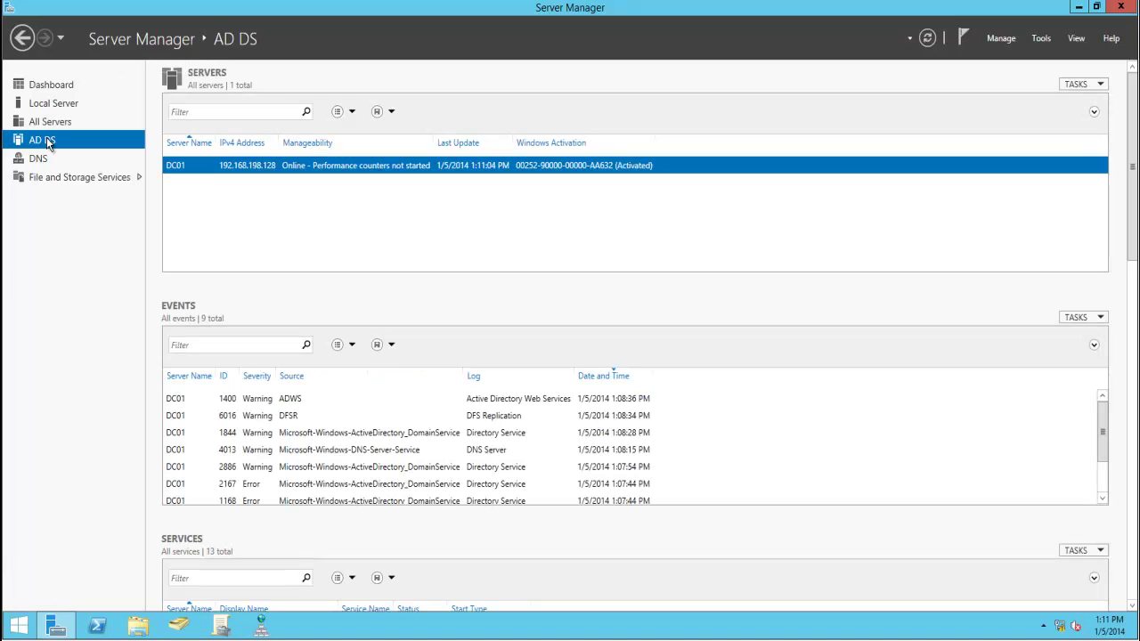
left_click(39, 159)
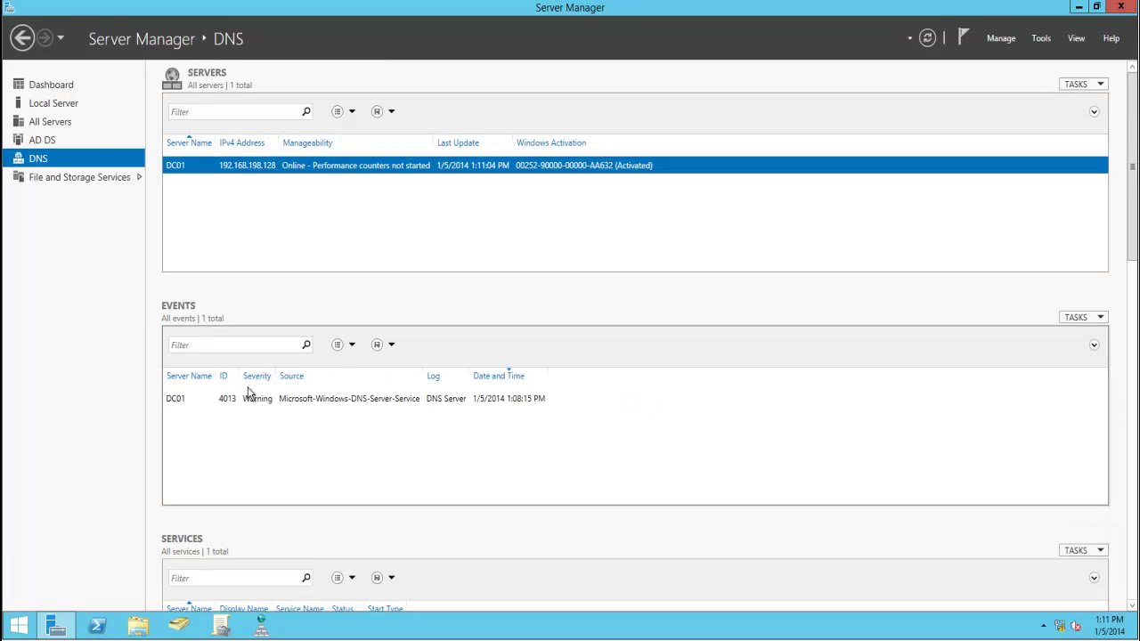
left_click(1120, 7)
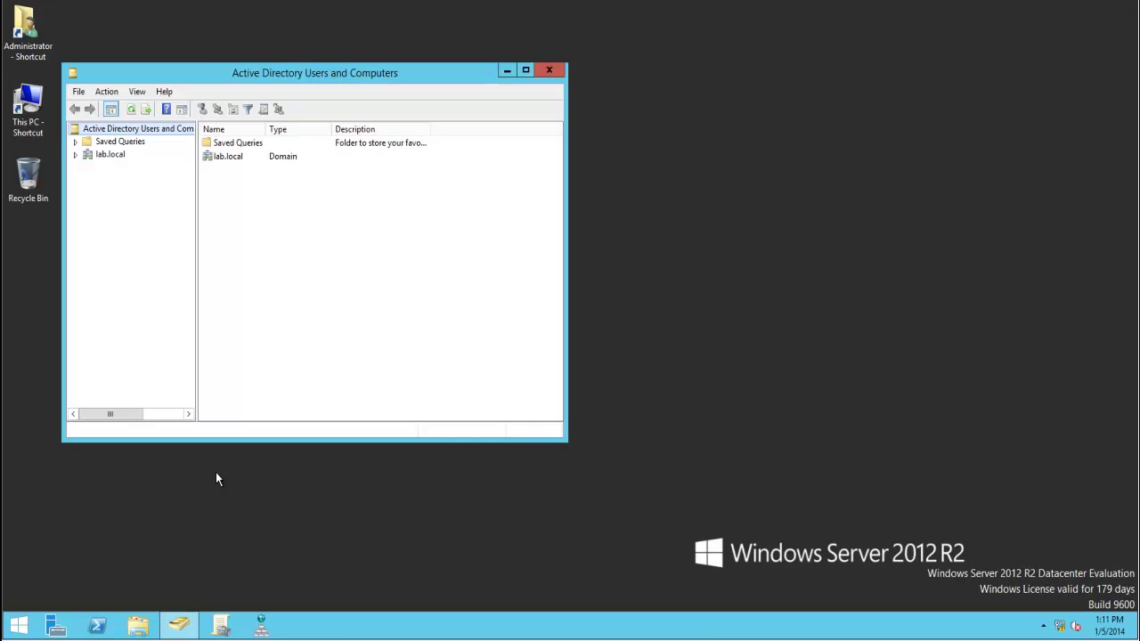
Maximize Active Directory Users and Computers, expand the lab.local domain and widen the tree to show the full container names
double_click(208, 74)
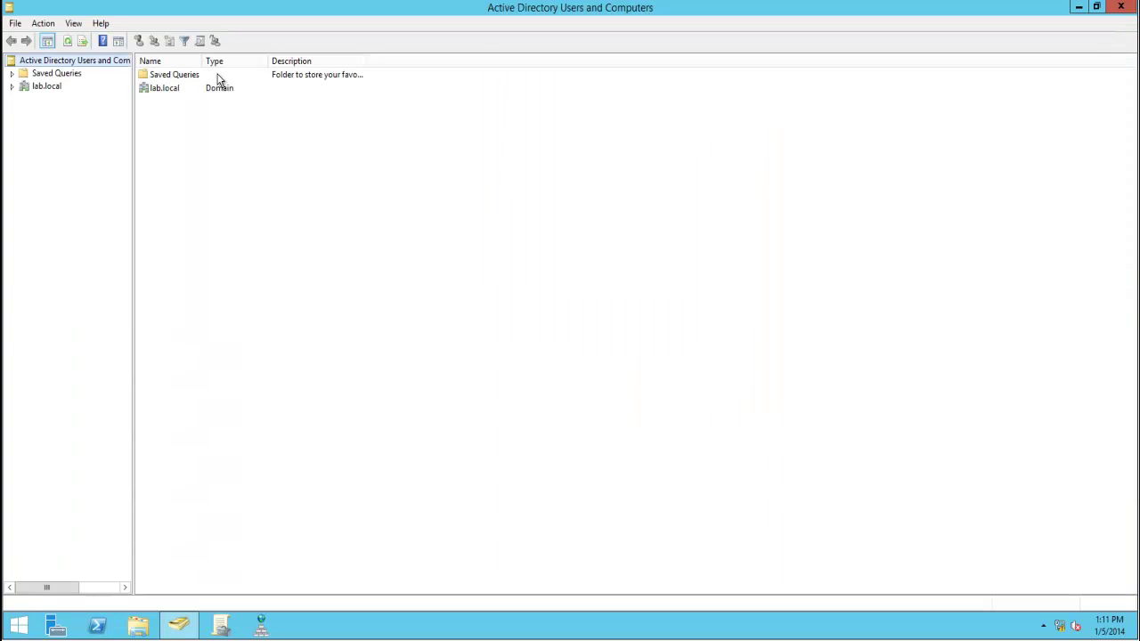
left_click(47, 86)
left_click(13, 88)
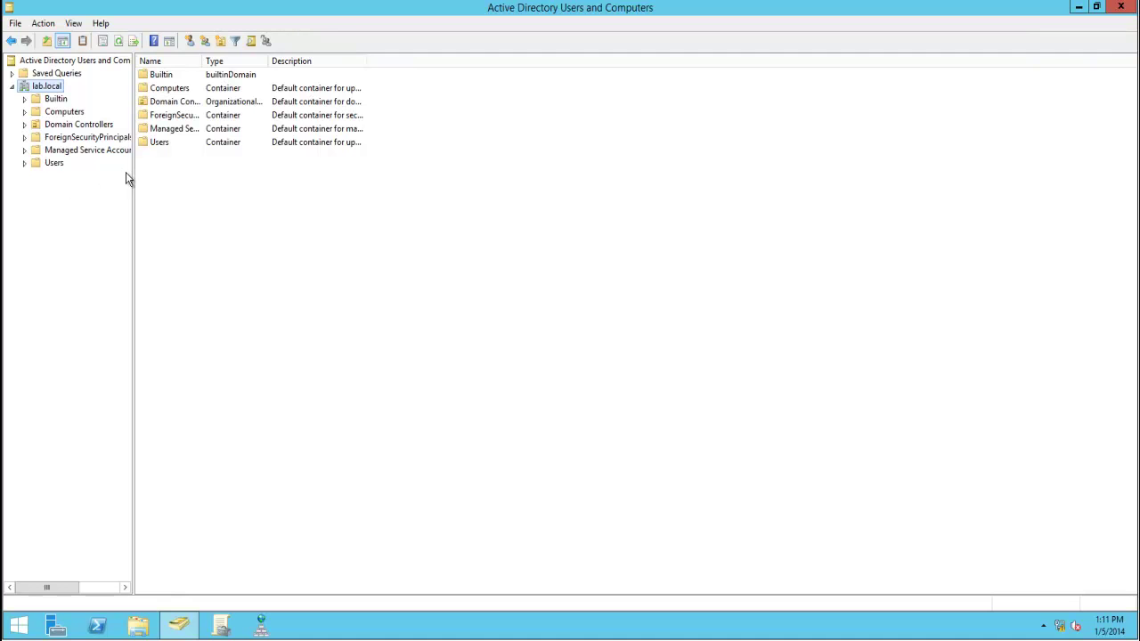
left_click_drag(135, 172, 187, 176)
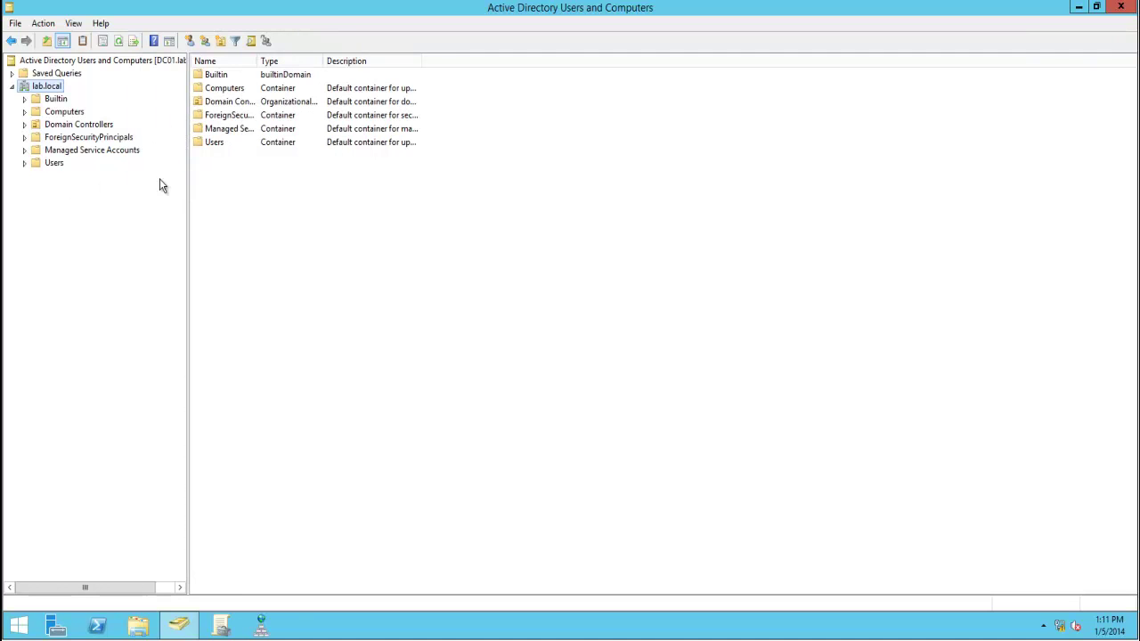
Set the Administrator account in the Users container to Password never expires, and close Active Directory Users and Computers
left_click(50, 167)
left_click(230, 76)
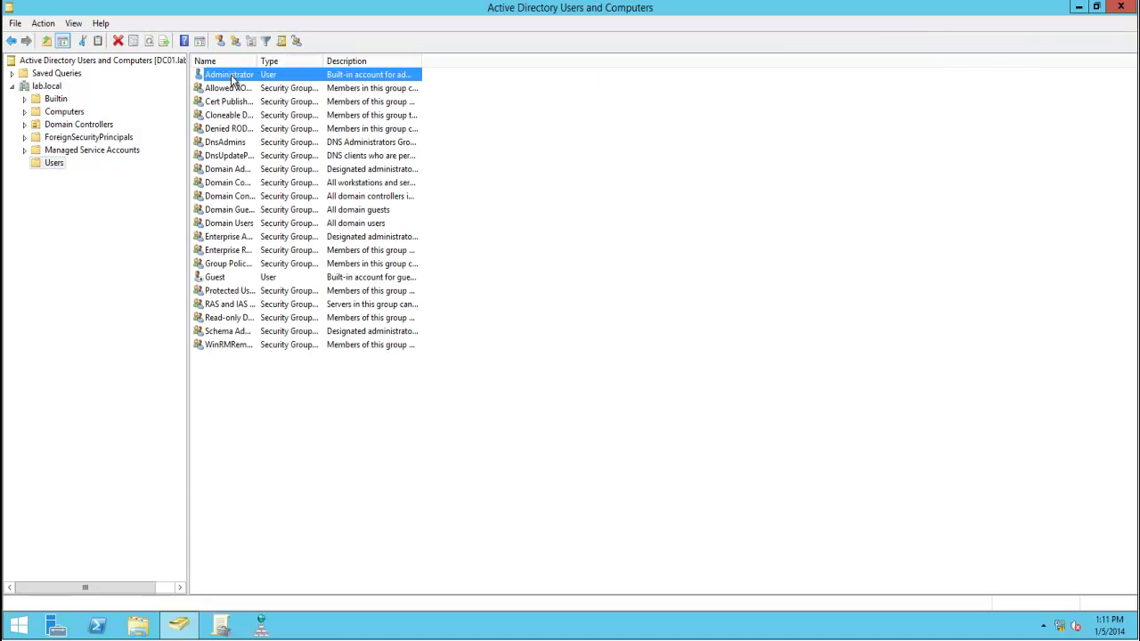
right_click(229, 76)
left_click(275, 264)
left_click(545, 175)
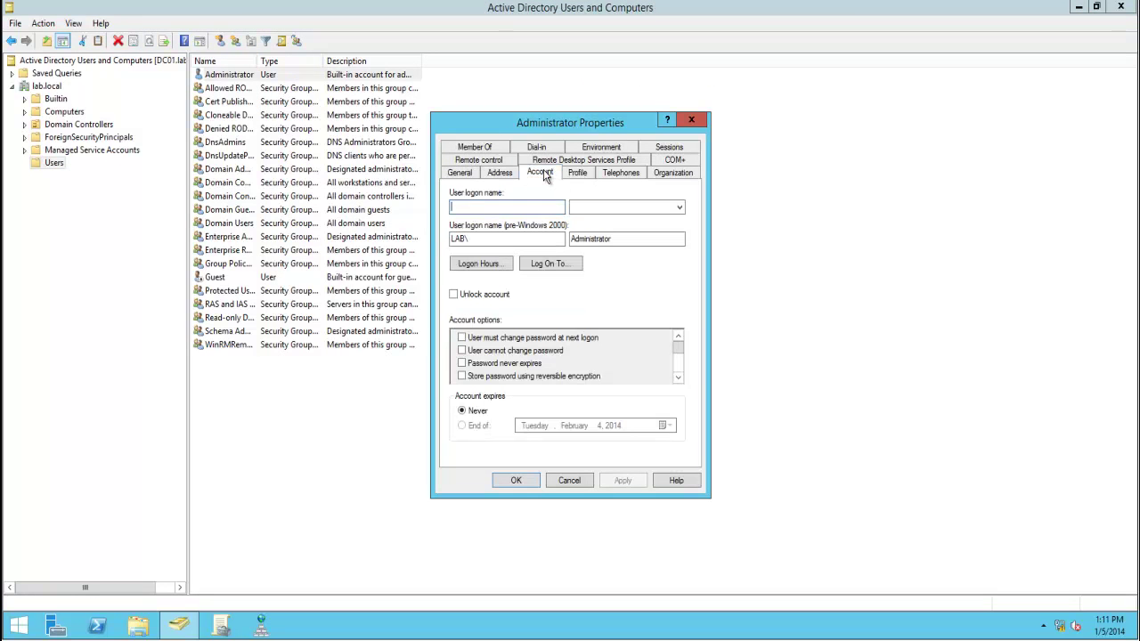
left_click(463, 363)
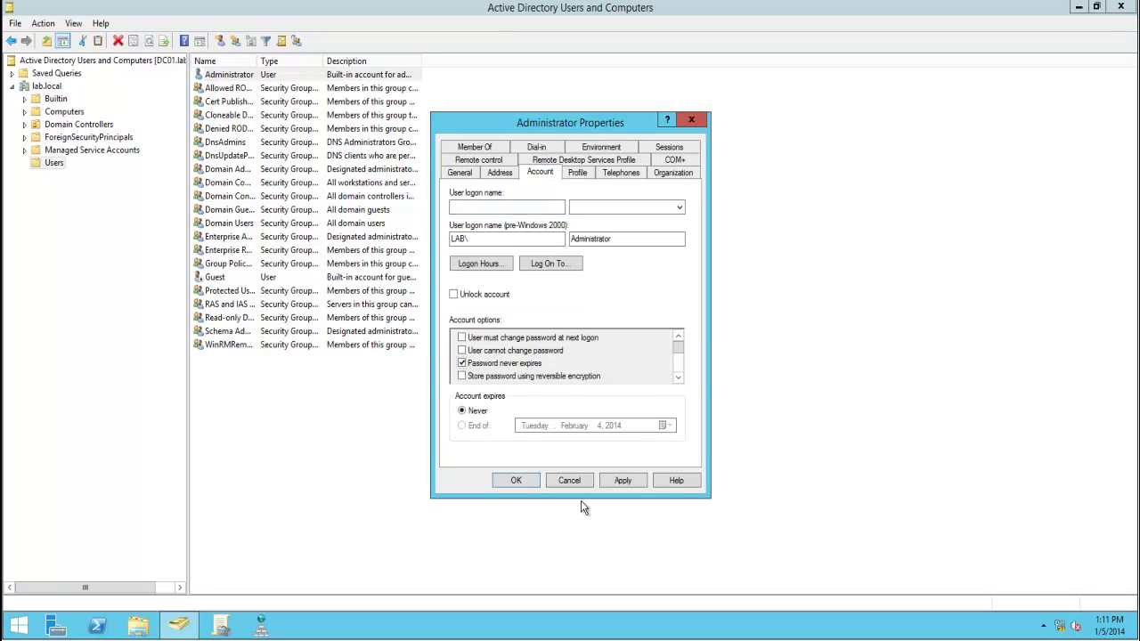
left_click(522, 482)
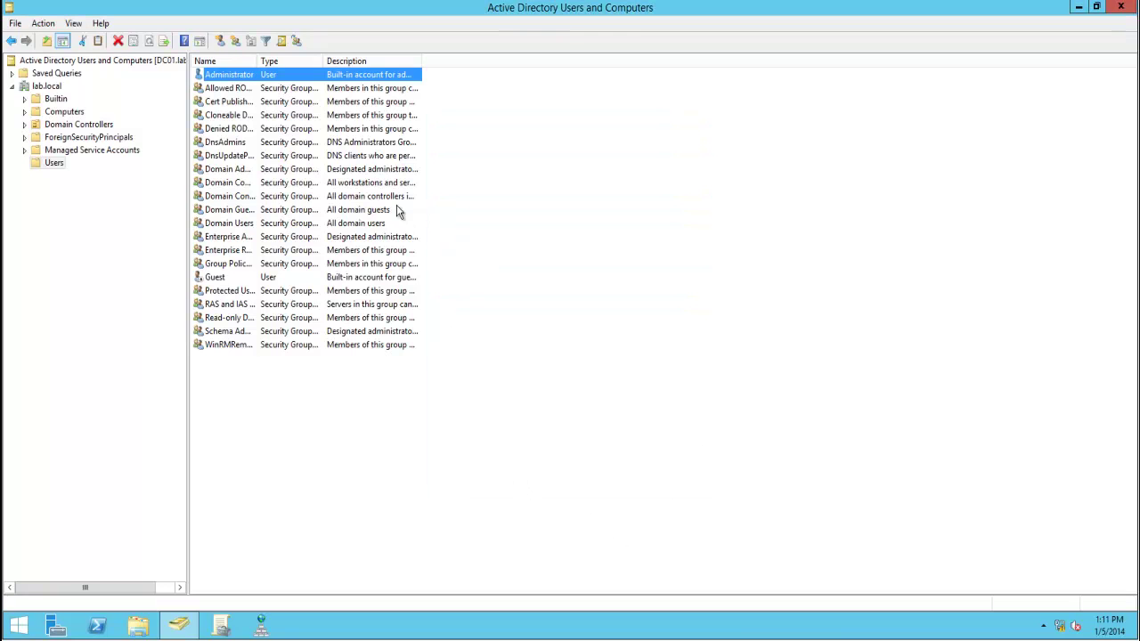
double_click(8, 8)
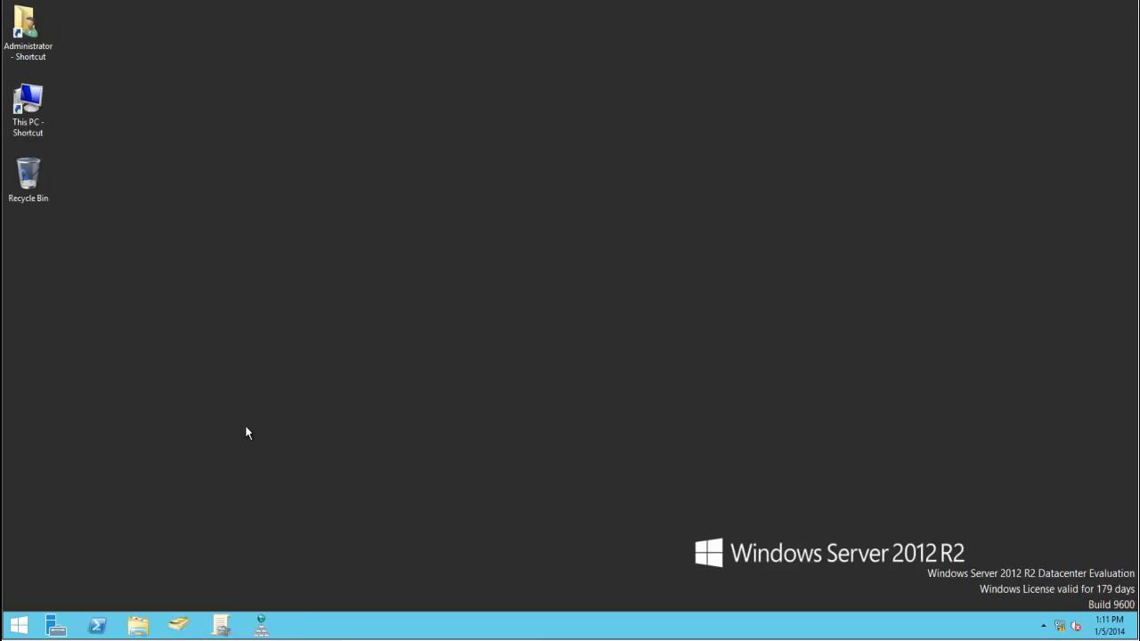
Examine the records in the lab.local forward lookup zone on DC01, including the dc01 host record, and close DNS Manager
double_click(73, 113)
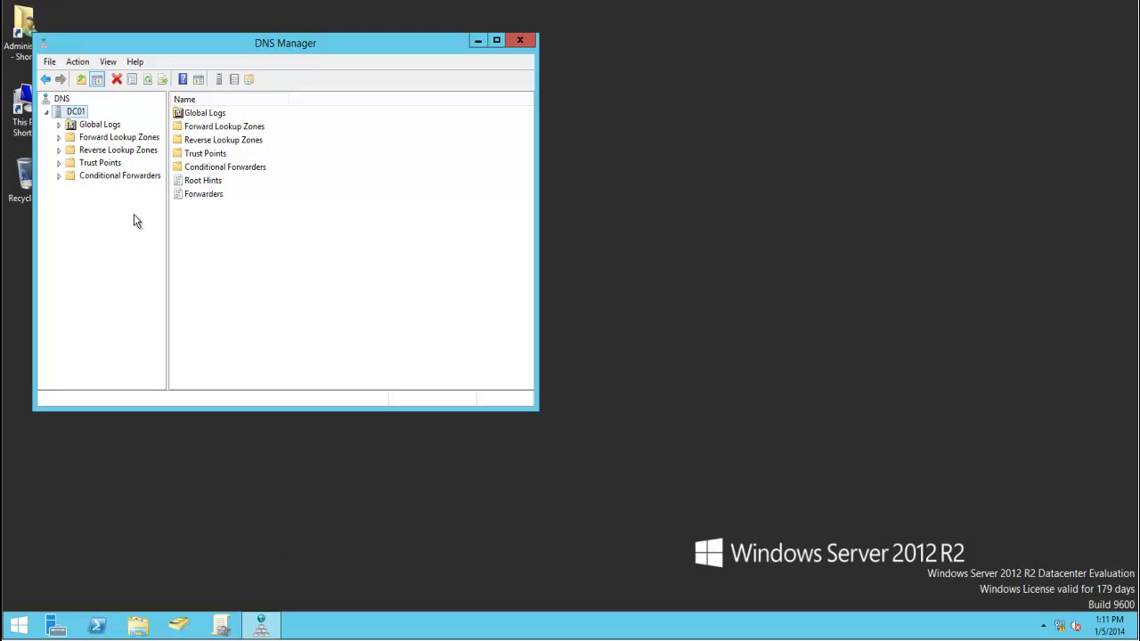
double_click(68, 138)
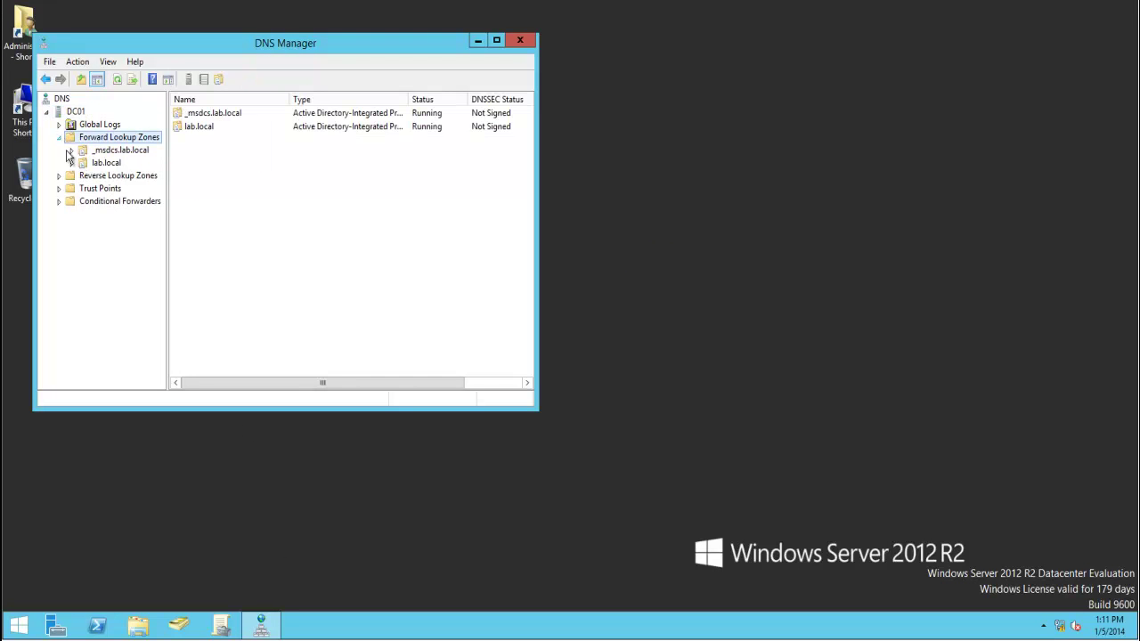
left_click(108, 162)
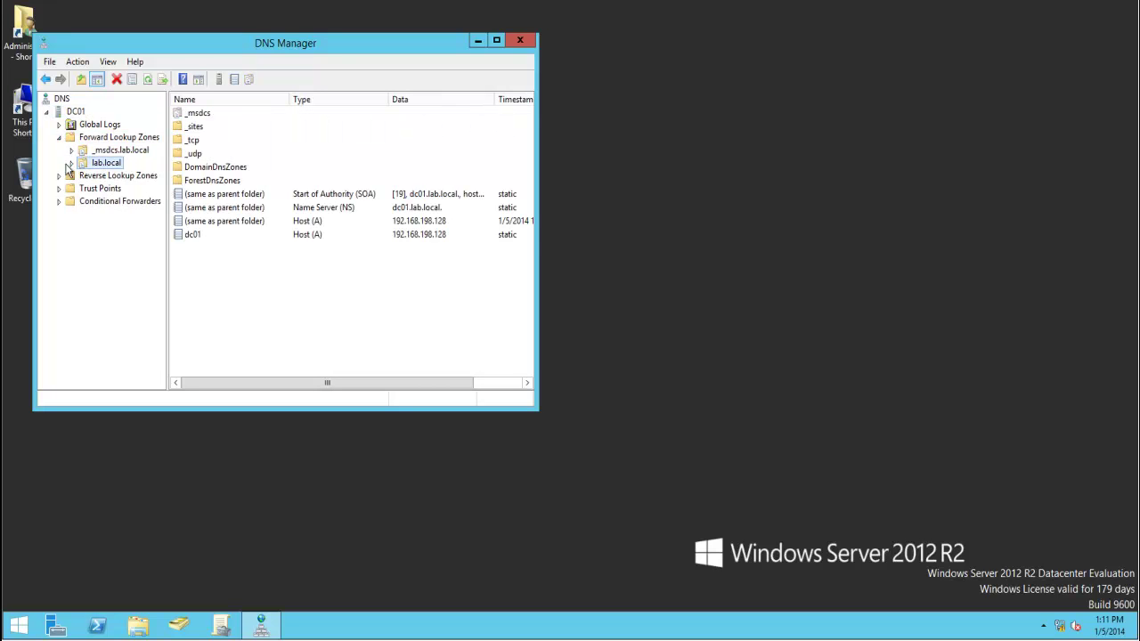
left_click(201, 273)
left_click(178, 236)
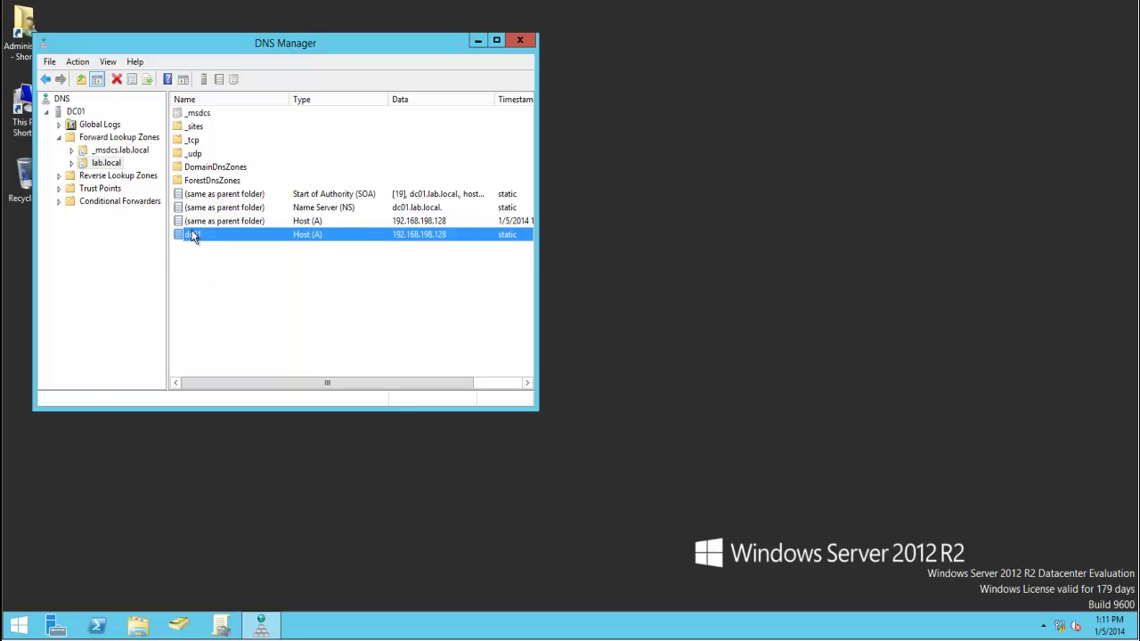
left_click(520, 41)
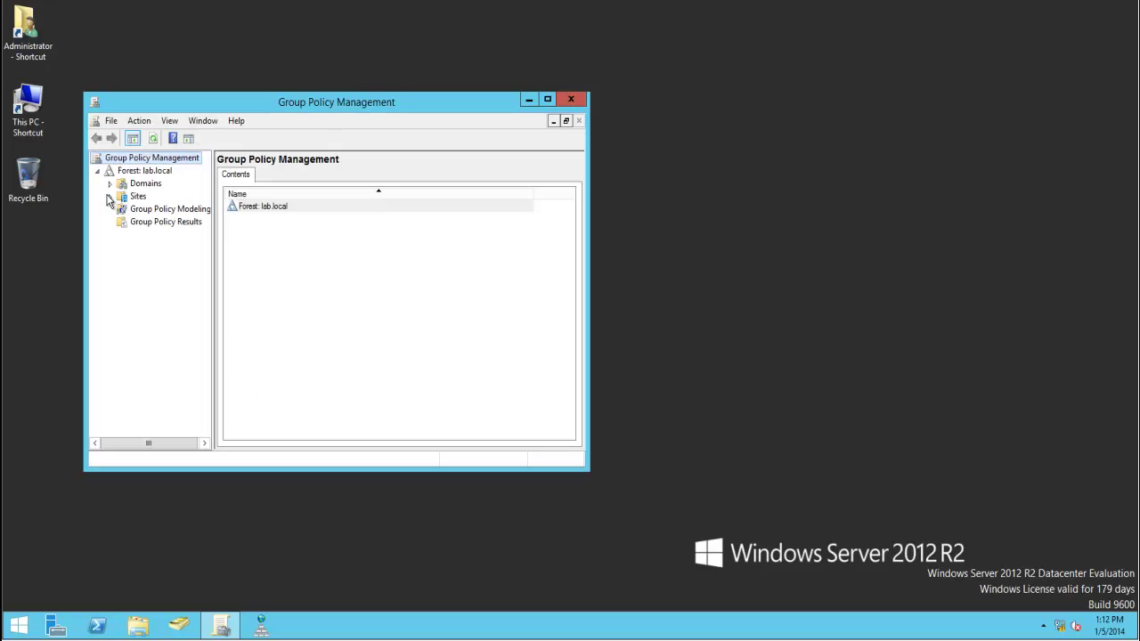
Inspect the lab.local domain and its linked policies in Group Policy Management, and close the console
left_click(110, 183)
double_click(157, 196)
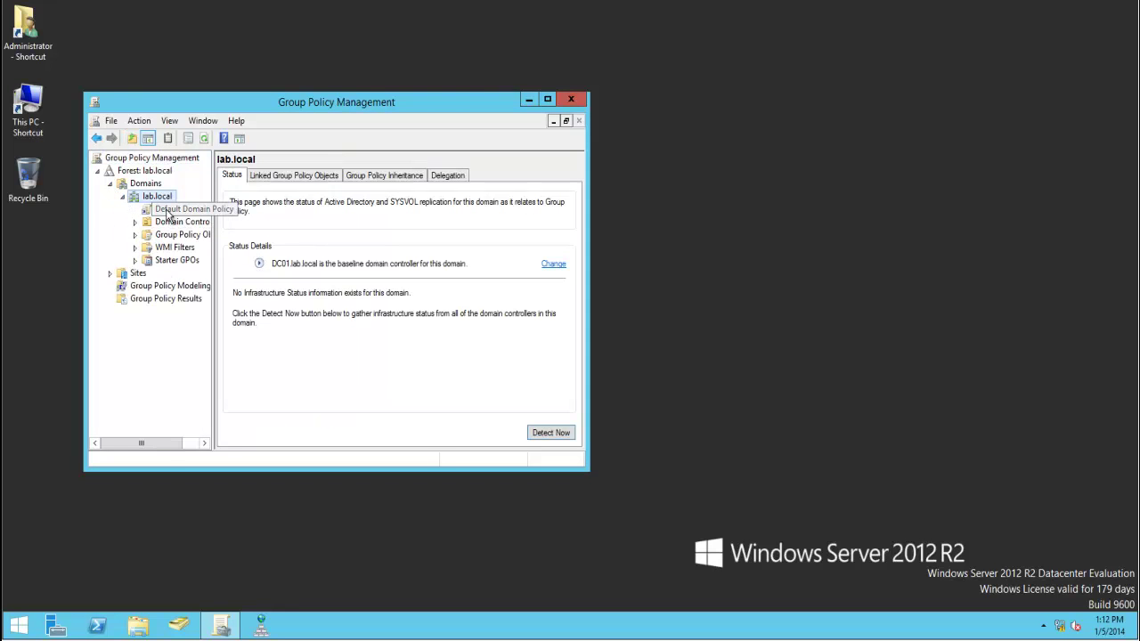
left_click(96, 103)
left_click(159, 205)
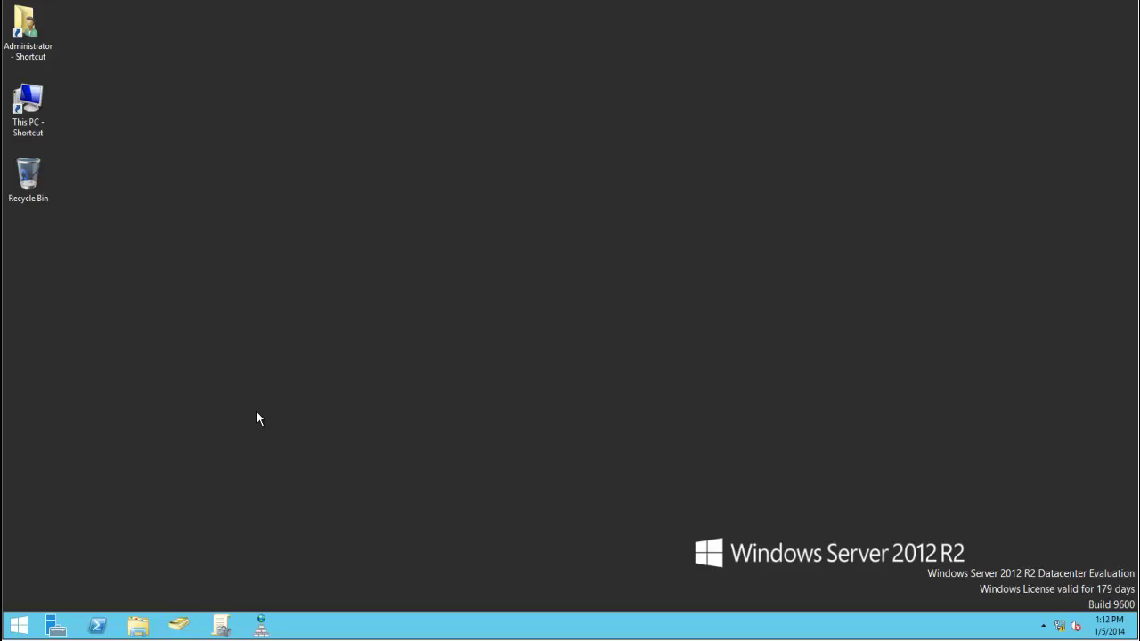